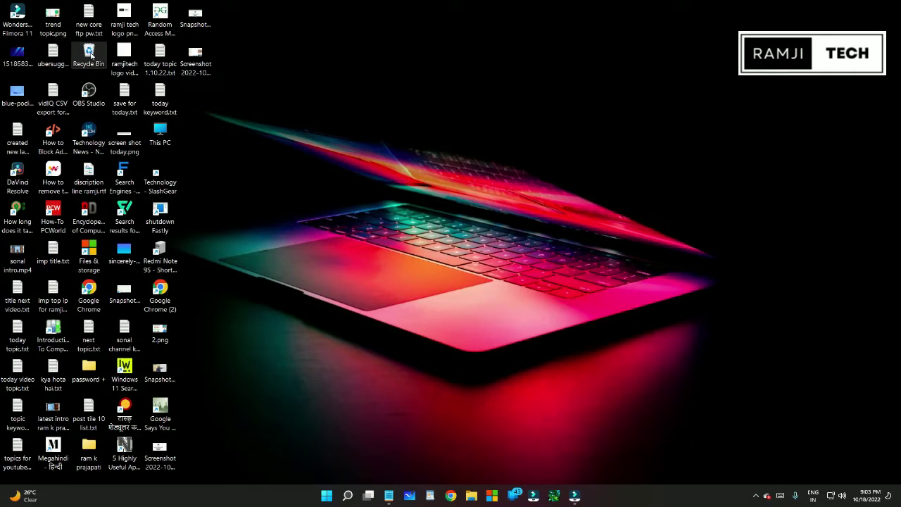
Look through the deleted files in the Recycle Bin and close its window.
{"action": "double_click", "coordinate": [89, 54]}
{"action": "scroll", "coordinate": [487, 169], "scroll_direction": "down", "scroll_amount": 5}
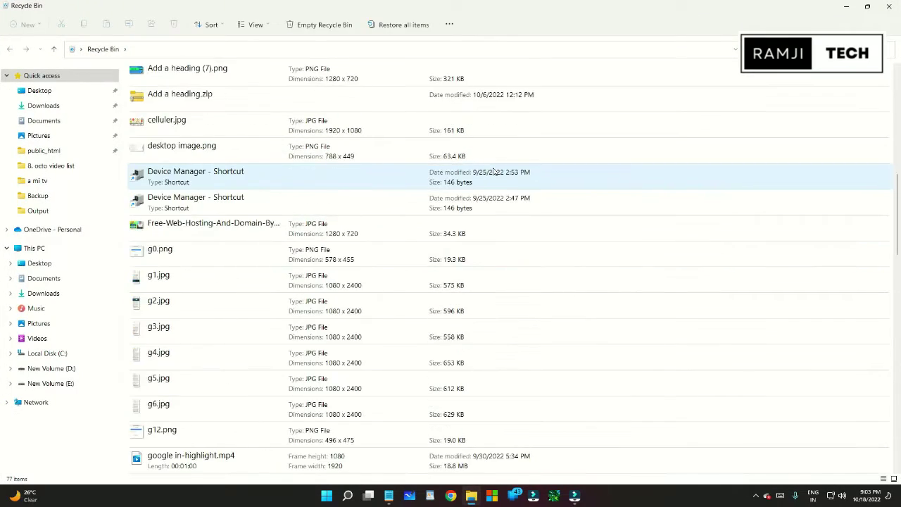
{"action": "scroll", "coordinate": [493, 176], "scroll_direction": "down", "scroll_amount": 15}
{"action": "scroll", "coordinate": [604, 179], "scroll_direction": "up", "scroll_amount": 14}
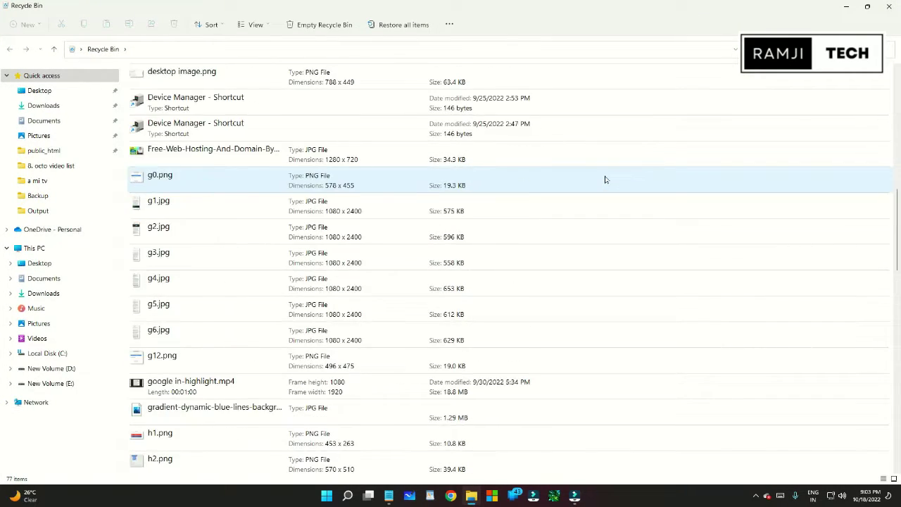
{"action": "scroll", "coordinate": [605, 180], "scroll_direction": "up", "scroll_amount": 10}
{"action": "left_click", "coordinate": [888, 6]}
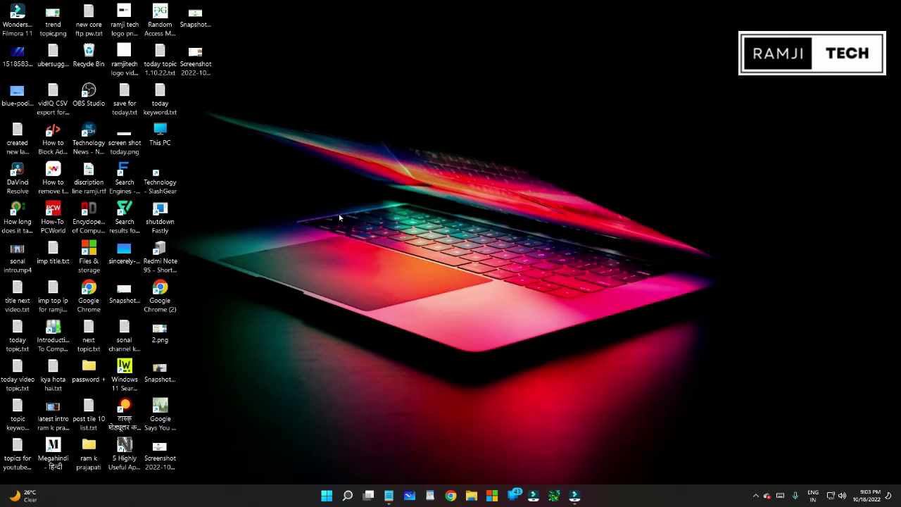
Open Windows Settings, search for "sto" and go to the Storage settings.
{"action": "left_click", "coordinate": [327, 498]}
{"action": "left_click", "coordinate": [575, 233]}
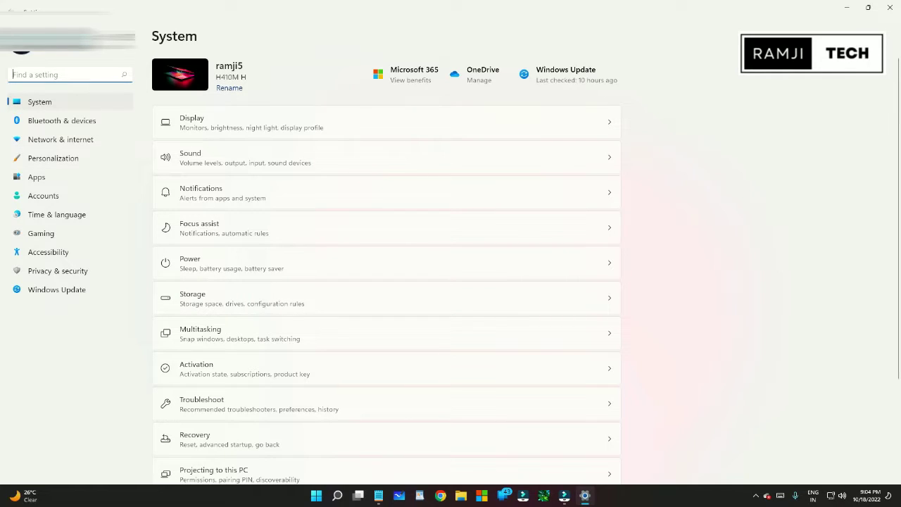
{"action": "type", "text": "s"}
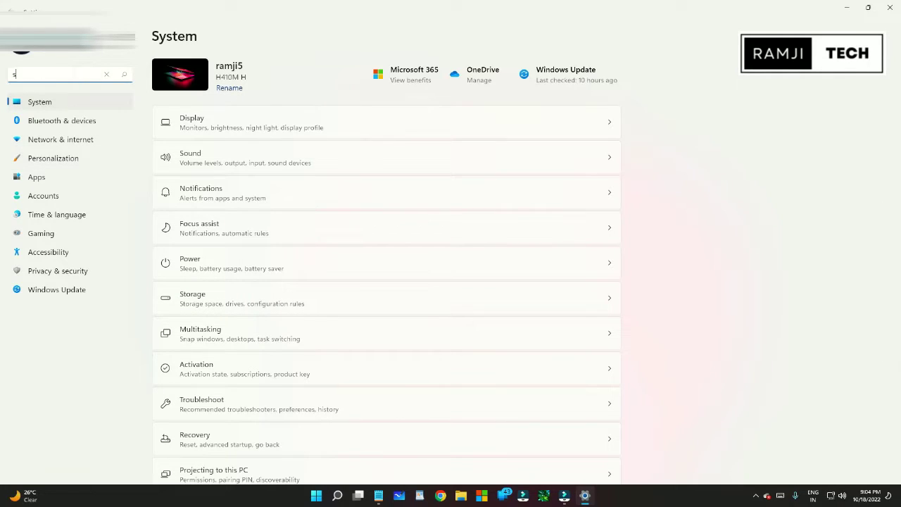
{"action": "type", "text": "to"}
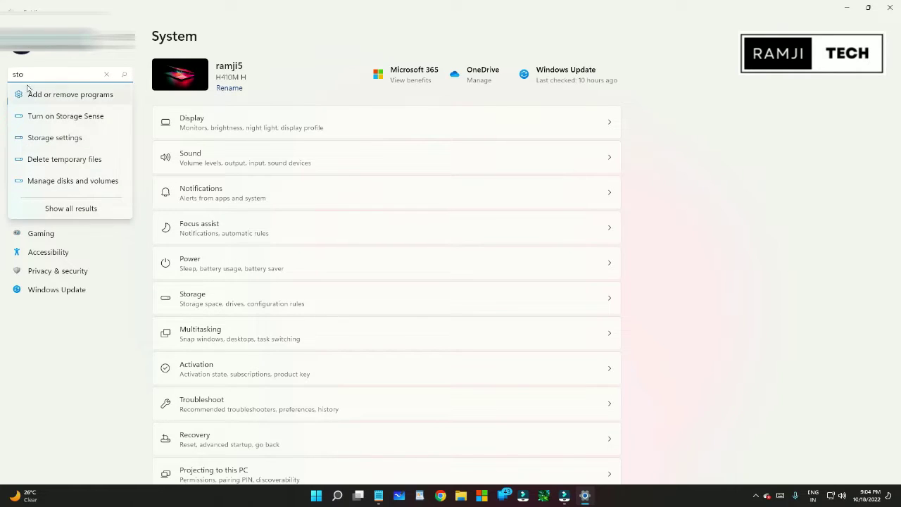
{"action": "left_click", "coordinate": [72, 144]}
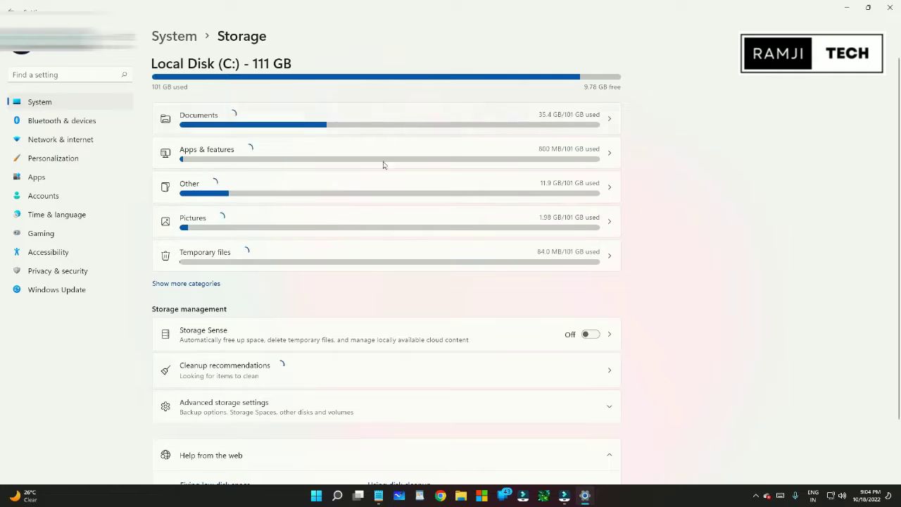
Return to the System page, reopen Storage from there and show the Cleanup recommendations.
{"action": "left_click", "coordinate": [171, 38]}
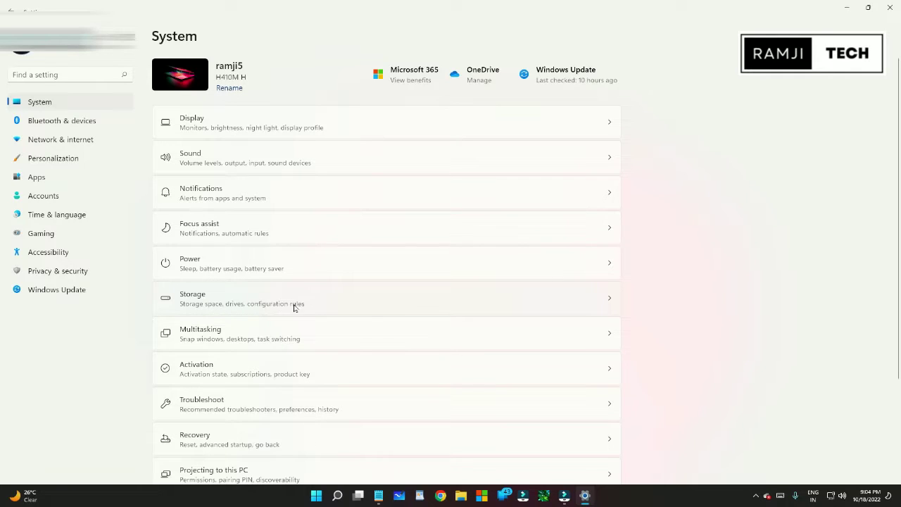
{"action": "left_click", "coordinate": [563, 302]}
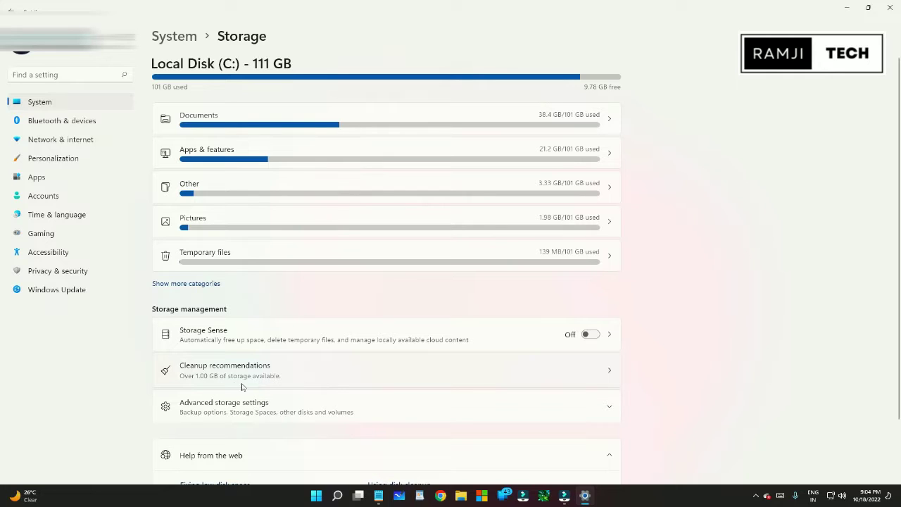
{"action": "left_click", "coordinate": [593, 373]}
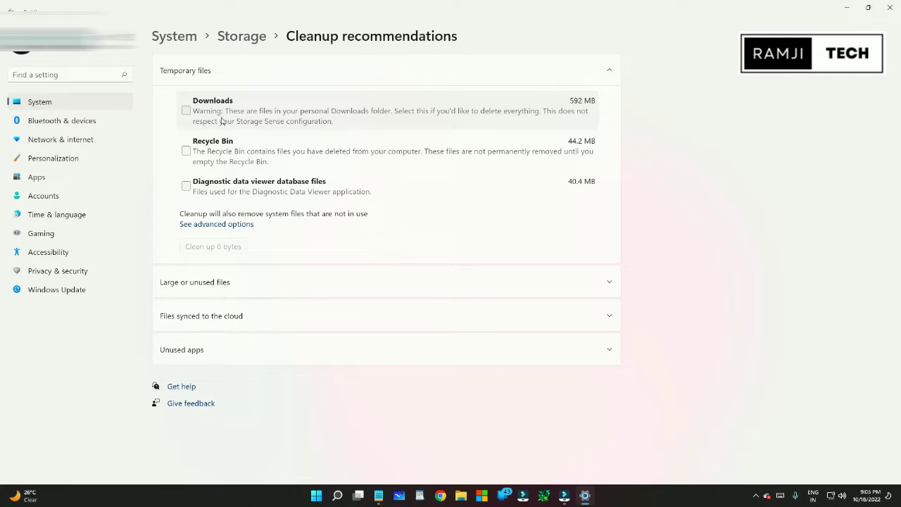
Permanently clean up the Recycle Bin contents among the temporary files.
{"action": "left_click", "coordinate": [187, 150]}
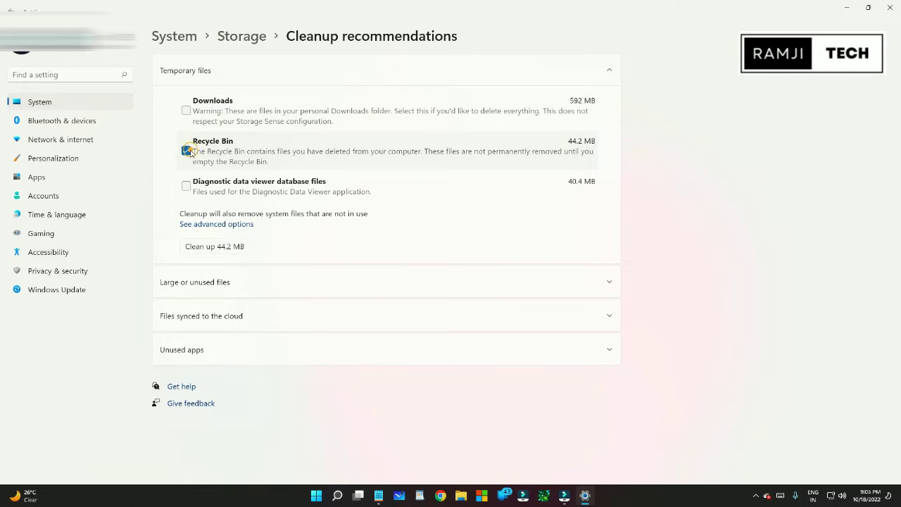
{"action": "left_click", "coordinate": [238, 246]}
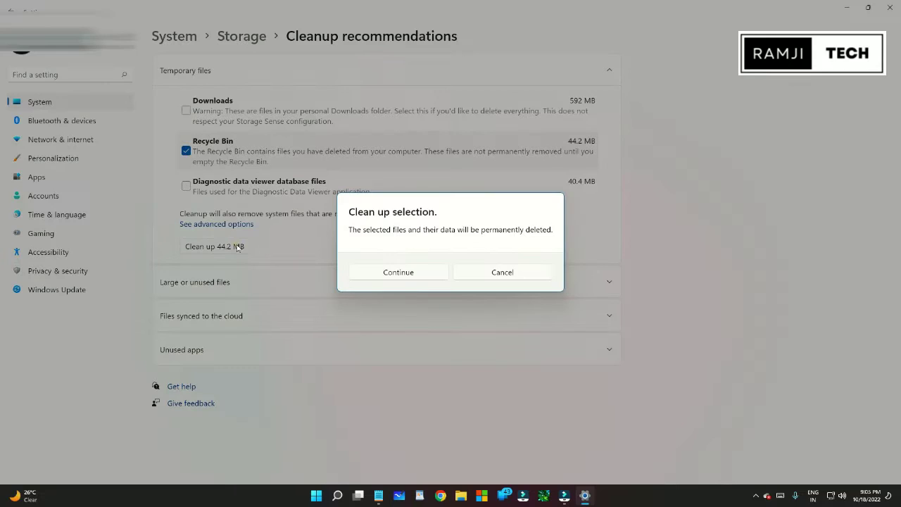
{"action": "left_click", "coordinate": [398, 272]}
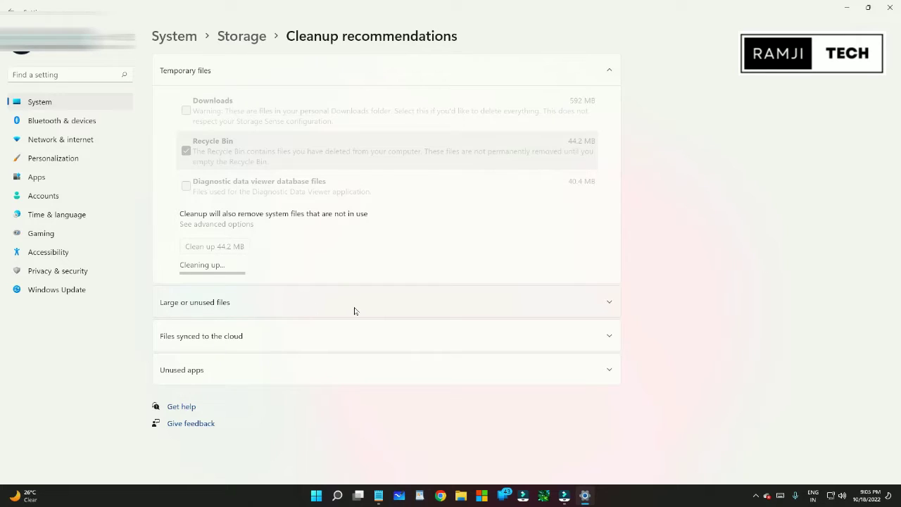
Expand the large or unused files and select the two ramjirlu_mega2 files, computerbasics.pdf, the blue-podium image and IMG_20220519_235904.jpg.
{"action": "left_click", "coordinate": [612, 305]}
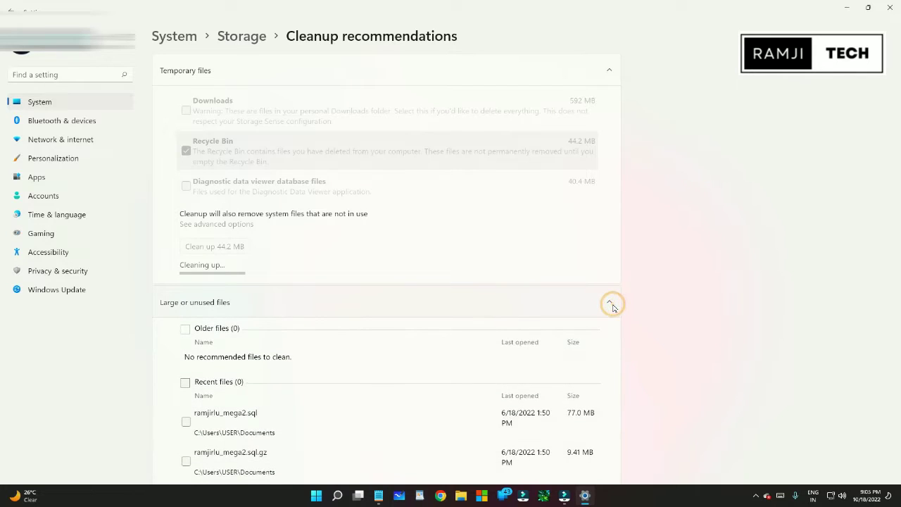
{"action": "scroll", "coordinate": [518, 295], "scroll_direction": "down", "scroll_amount": 3}
{"action": "scroll", "coordinate": [326, 207], "scroll_direction": "down", "scroll_amount": 1}
{"action": "scroll", "coordinate": [241, 197], "scroll_direction": "up", "scroll_amount": 2}
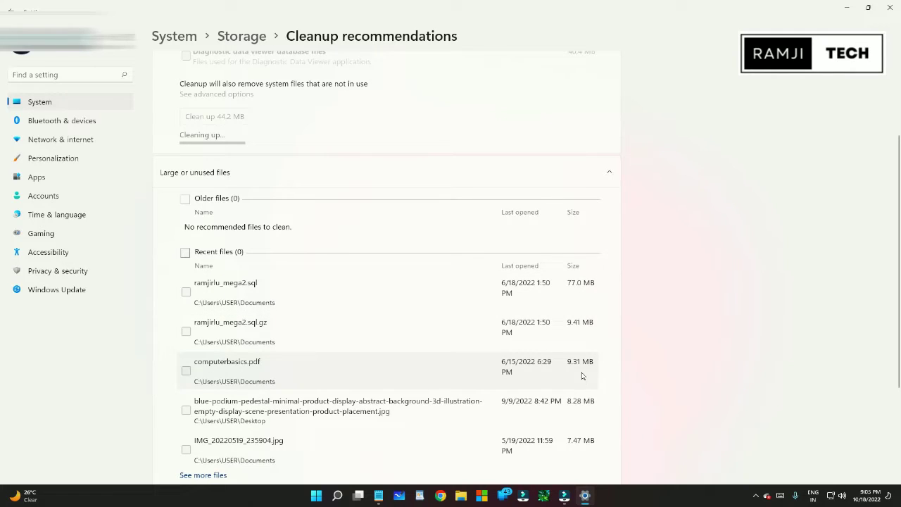
{"action": "left_click", "coordinate": [186, 371]}
{"action": "left_click", "coordinate": [186, 331]}
{"action": "left_click", "coordinate": [186, 292]}
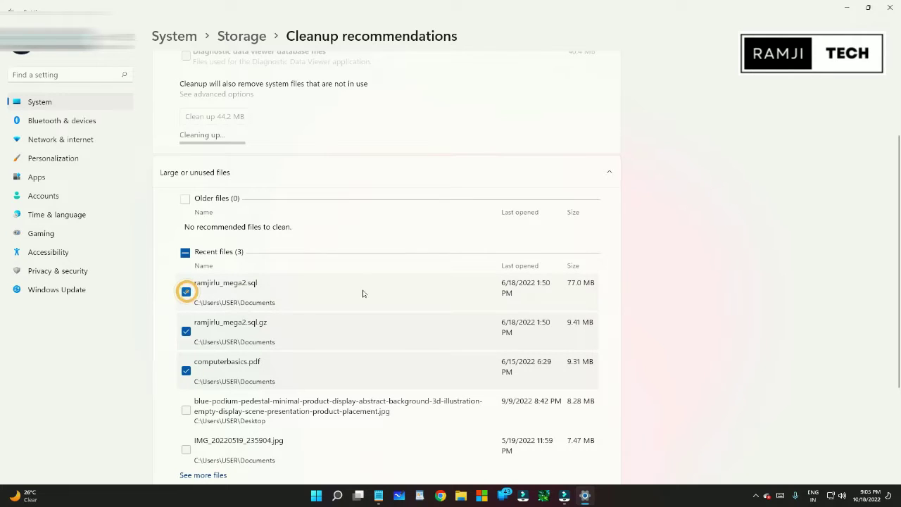
{"action": "scroll", "coordinate": [363, 294], "scroll_direction": "down", "scroll_amount": 2}
{"action": "left_click", "coordinate": [186, 281]}
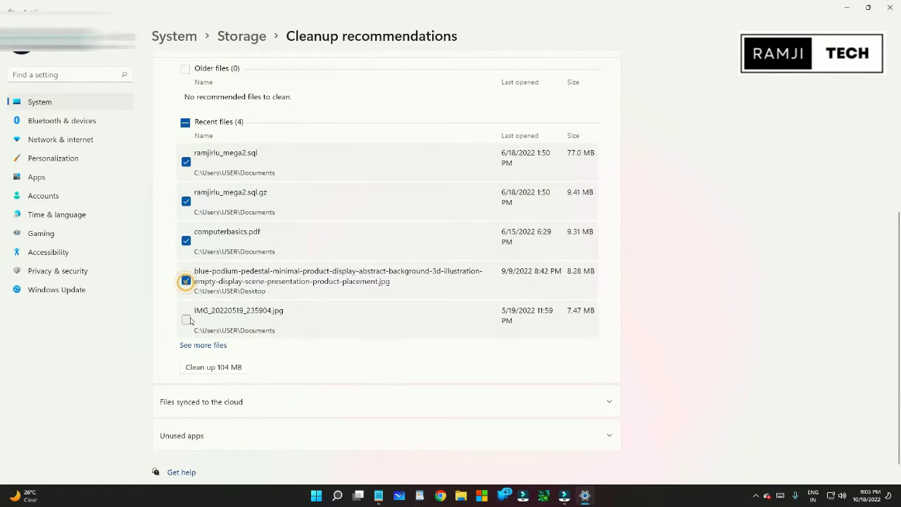
{"action": "left_click", "coordinate": [186, 319]}
Show more recent files and add only the zip file and IMG_20220522_185422.jpg to the selection, leaving the mp4 video unselected.
{"action": "left_click", "coordinate": [219, 346]}
{"action": "scroll", "coordinate": [368, 312], "scroll_direction": "down", "scroll_amount": 3}
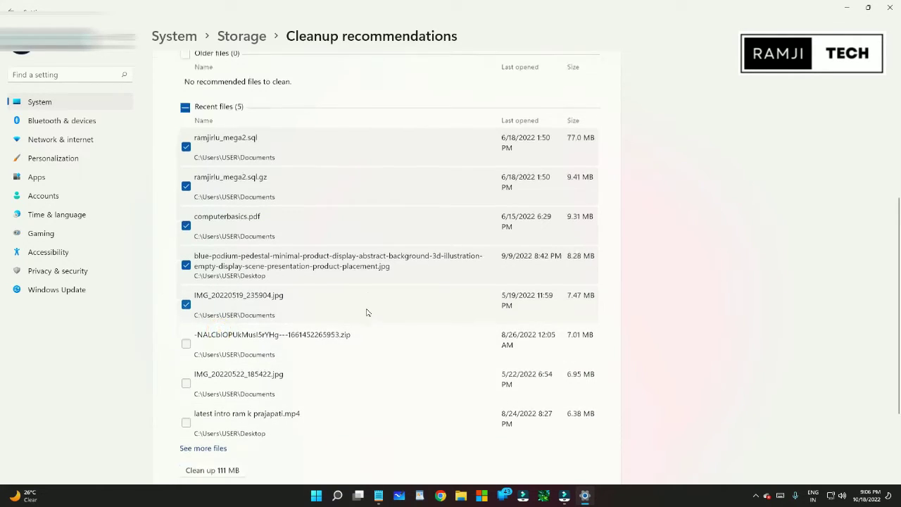
{"action": "left_click", "coordinate": [186, 299]}
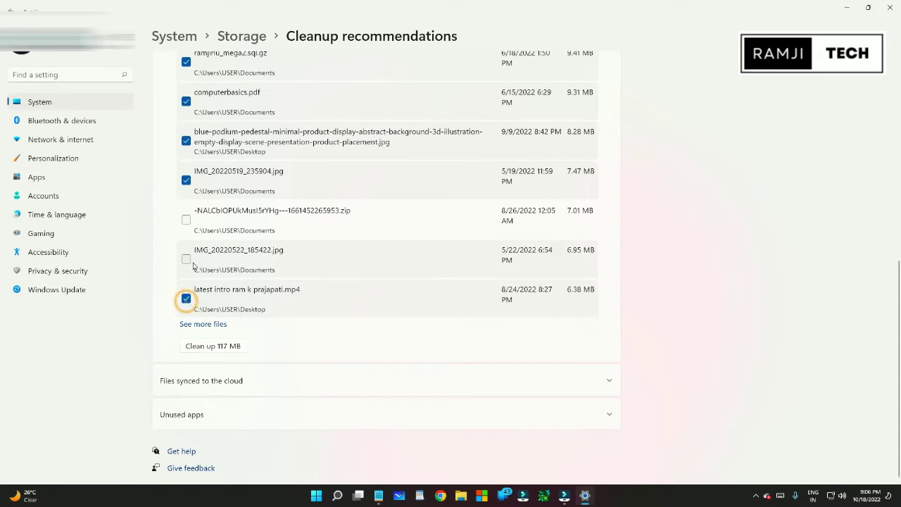
{"action": "left_click", "coordinate": [186, 260]}
{"action": "left_click", "coordinate": [186, 220]}
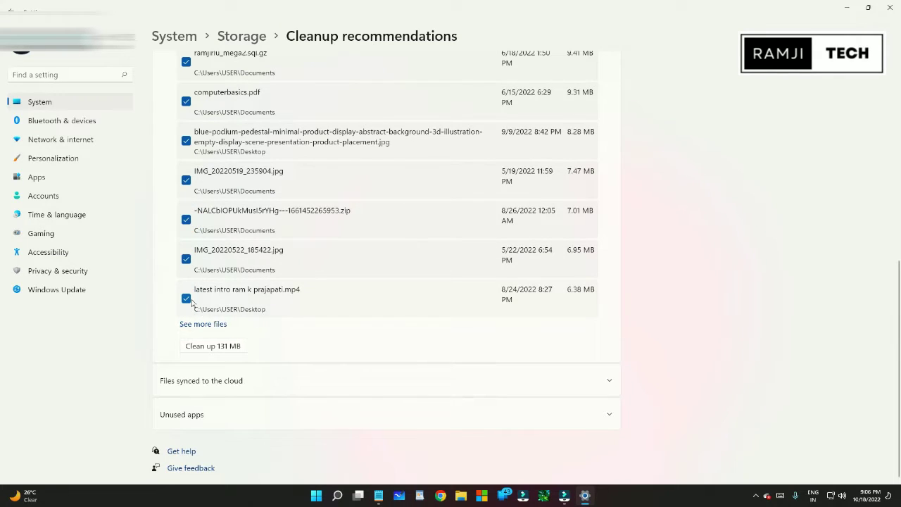
{"action": "left_click", "coordinate": [185, 299]}
Review the selected large files and permanently clean up all seven of them.
{"action": "scroll", "coordinate": [334, 273], "scroll_direction": "up", "scroll_amount": 1}
{"action": "scroll", "coordinate": [333, 273], "scroll_direction": "up", "scroll_amount": 3}
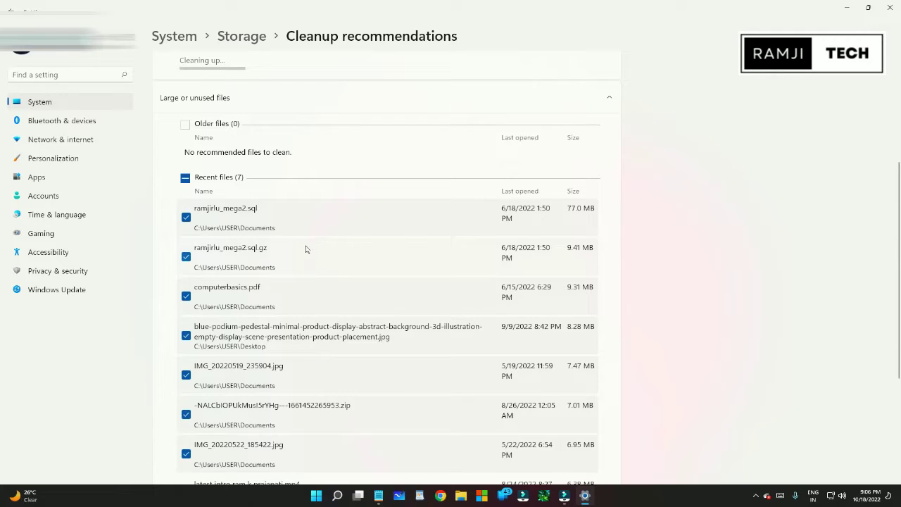
{"action": "scroll", "coordinate": [288, 282], "scroll_direction": "down", "scroll_amount": 4}
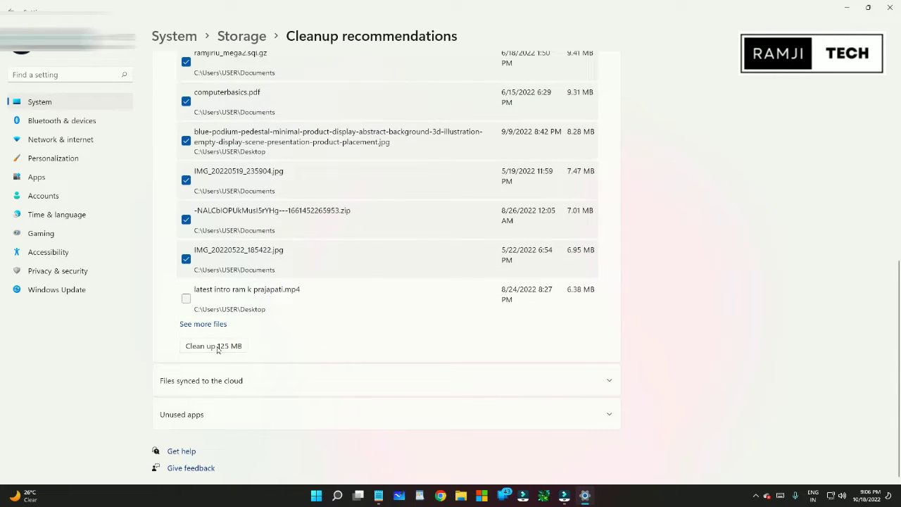
{"action": "left_click", "coordinate": [238, 348]}
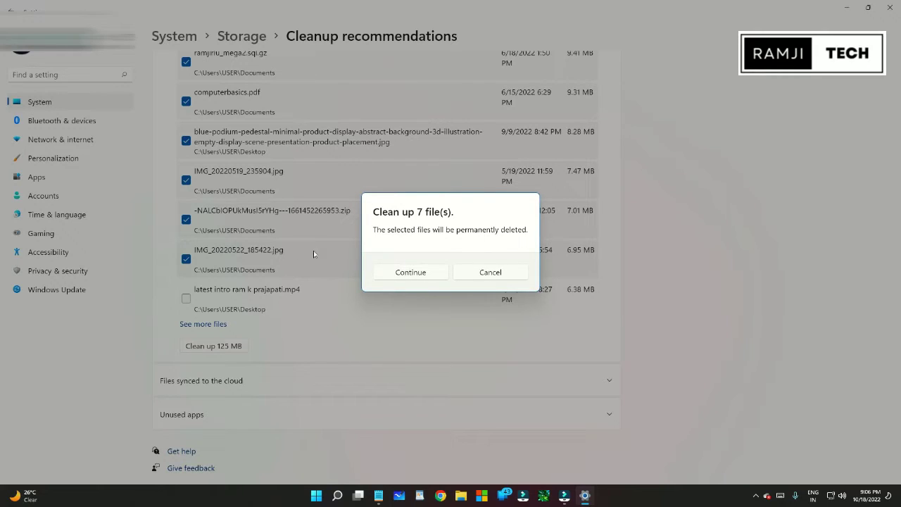
{"action": "left_click", "coordinate": [419, 272]}
{"action": "scroll", "coordinate": [419, 275], "scroll_direction": "up", "scroll_amount": 3}
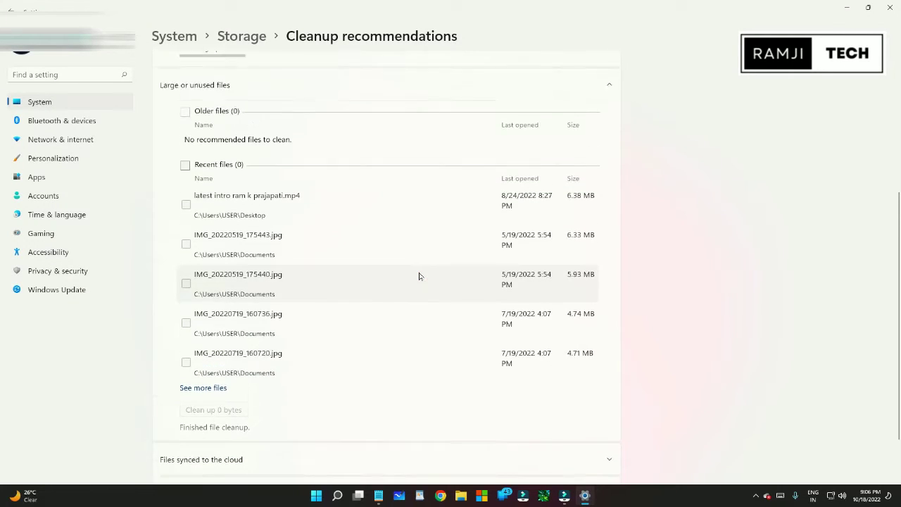
{"action": "scroll", "coordinate": [322, 292], "scroll_direction": "up", "scroll_amount": 2}
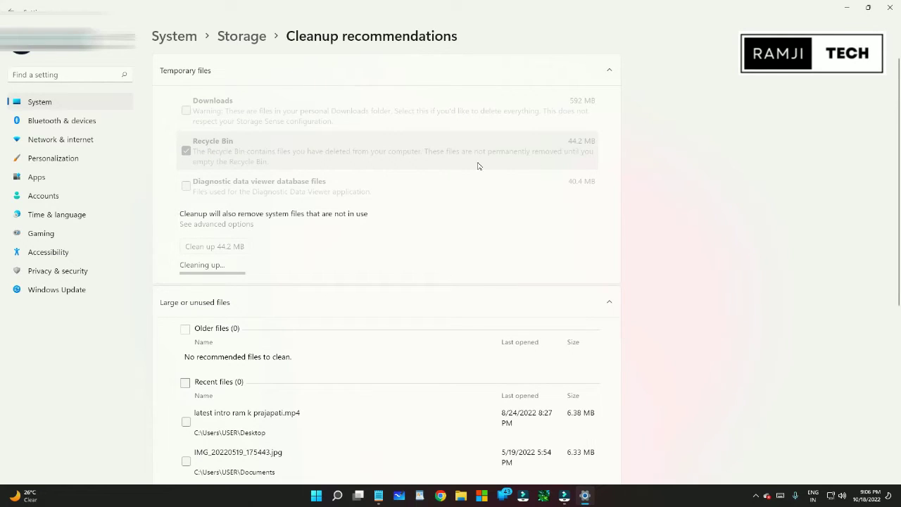
Expand the unused apps and permanently clean up Mail and Calendar, WhatsApp and Diagnostic Data Viewer.
{"action": "scroll", "coordinate": [478, 165], "scroll_direction": "down", "scroll_amount": 5}
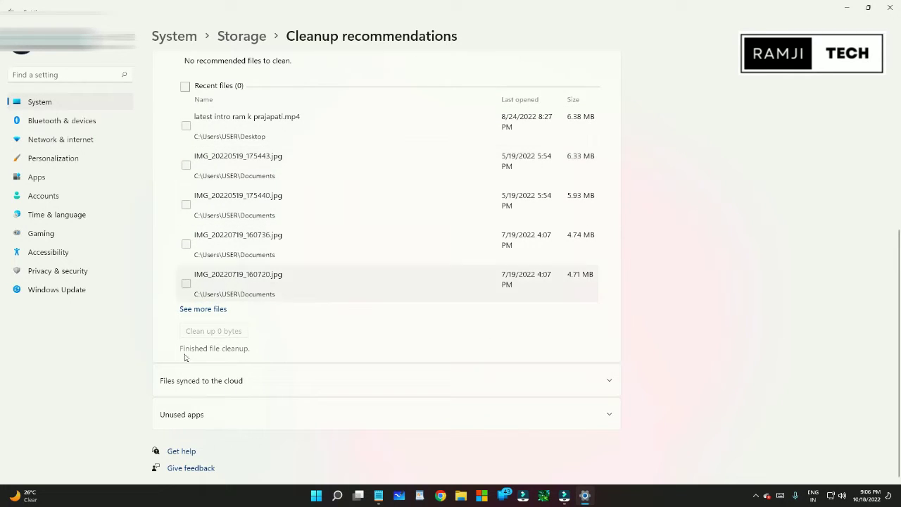
{"action": "left_click", "coordinate": [607, 412]}
{"action": "scroll", "coordinate": [502, 352], "scroll_direction": "down", "scroll_amount": 3}
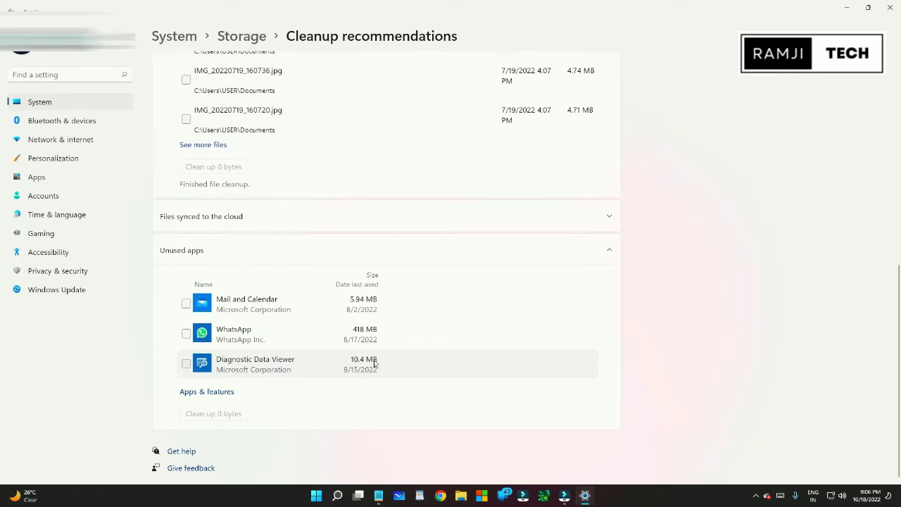
{"action": "left_click", "coordinate": [186, 363]}
{"action": "left_click", "coordinate": [186, 334]}
{"action": "left_click", "coordinate": [186, 303]}
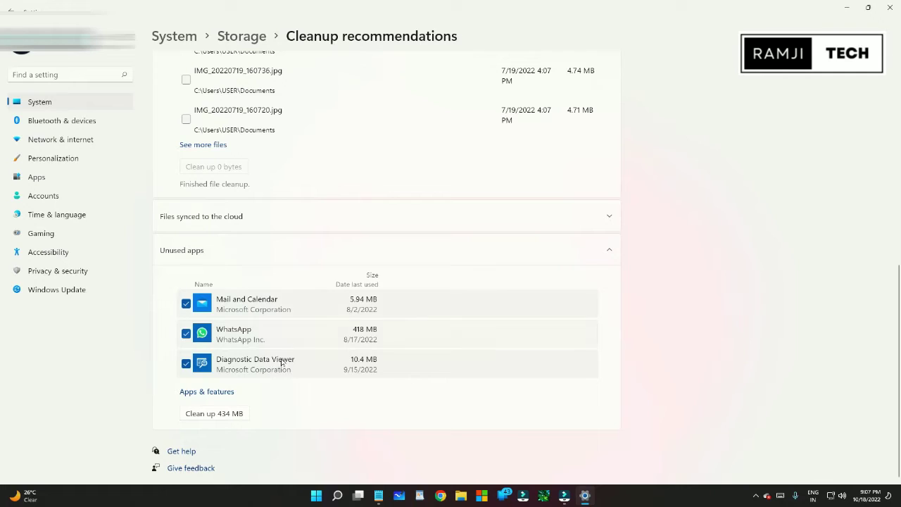
{"action": "left_click", "coordinate": [233, 417]}
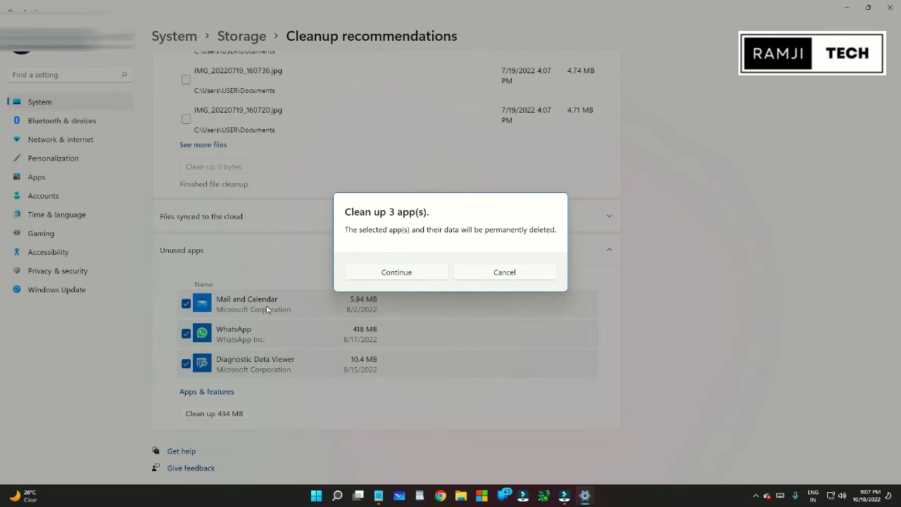
{"action": "left_click", "coordinate": [415, 276]}
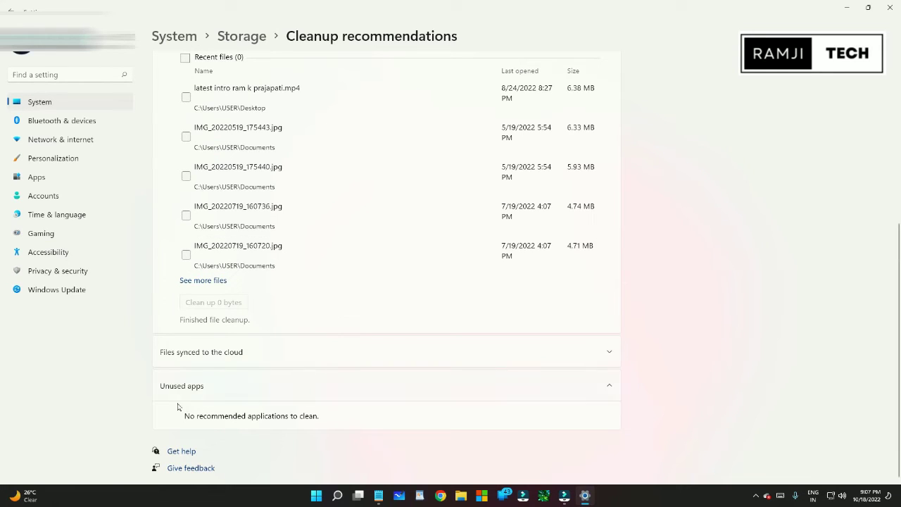
Review the remaining cleanup recommendations for temporary files, large files and unused apps, and minimize the Settings window.
{"action": "scroll", "coordinate": [318, 398], "scroll_direction": "up", "scroll_amount": 4}
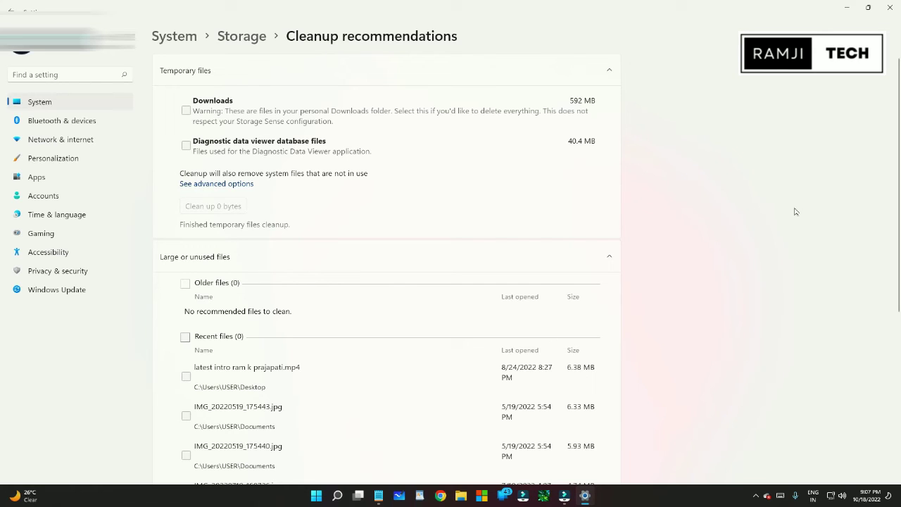
{"action": "scroll", "coordinate": [761, 215], "scroll_direction": "down", "scroll_amount": 4}
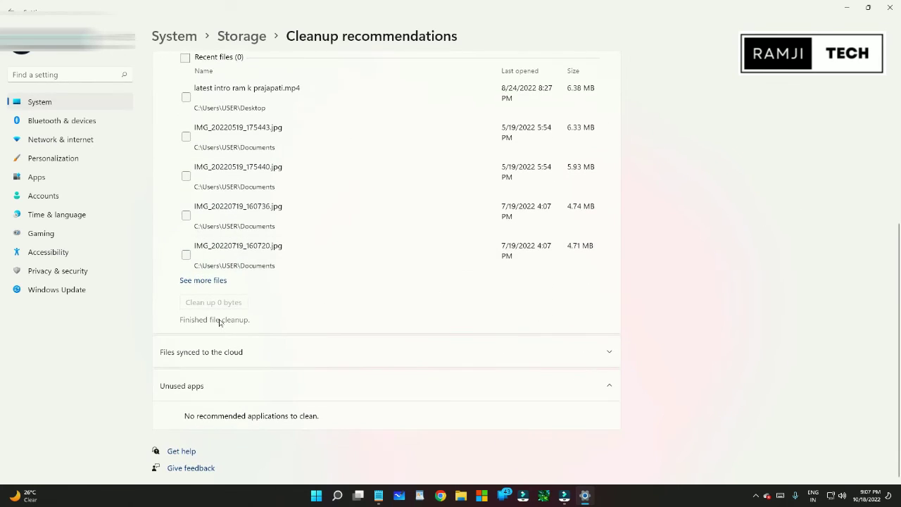
{"action": "scroll", "coordinate": [442, 300], "scroll_direction": "up", "scroll_amount": 1}
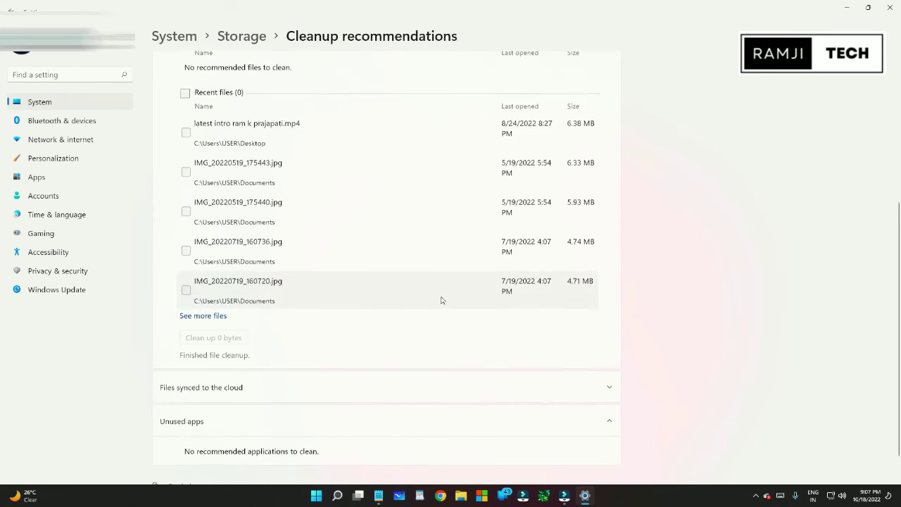
{"action": "scroll", "coordinate": [441, 300], "scroll_direction": "up", "scroll_amount": 2}
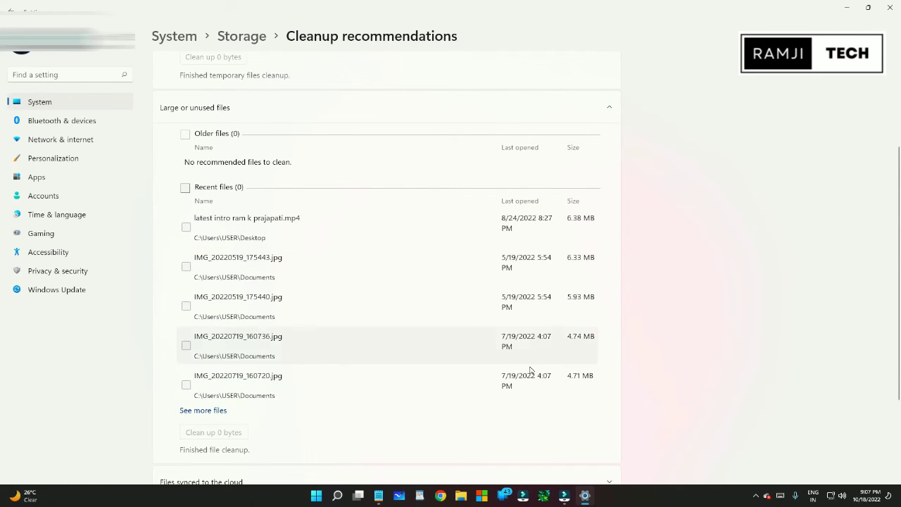
{"action": "scroll", "coordinate": [646, 183], "scroll_direction": "up", "scroll_amount": 3}
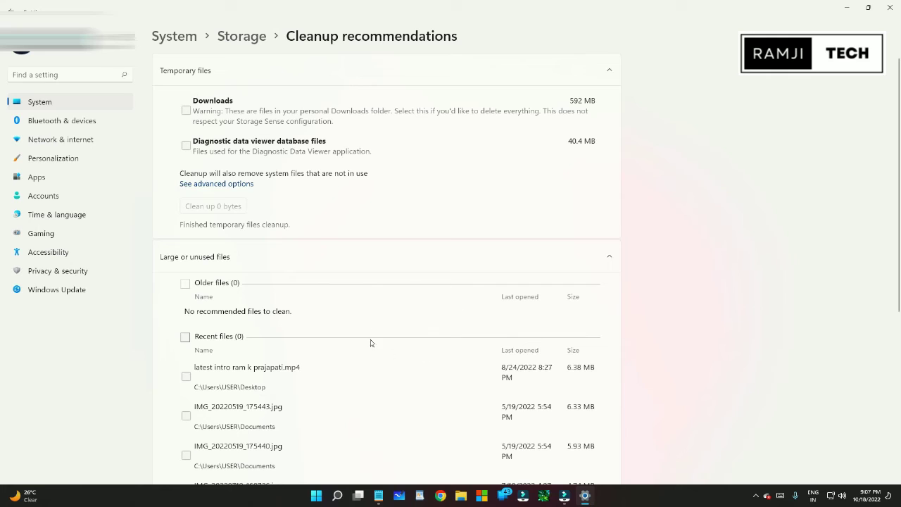
{"action": "left_click", "coordinate": [847, 8]}
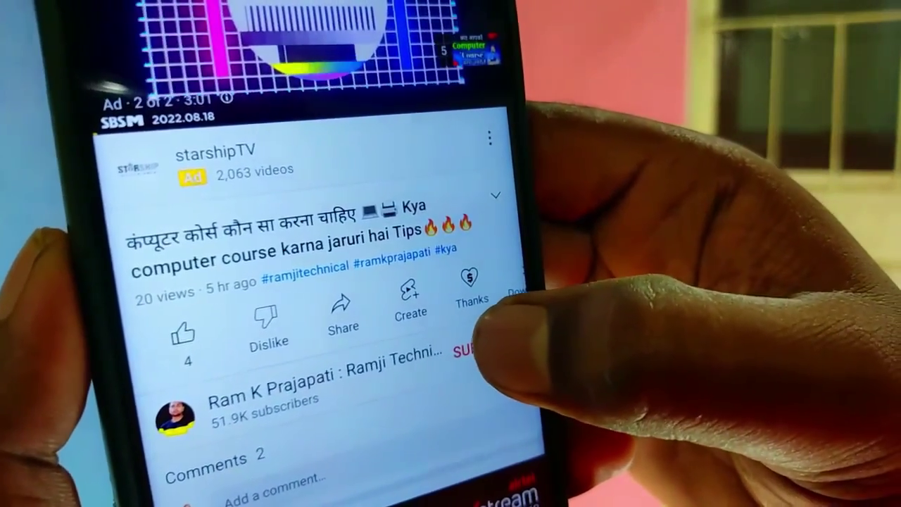
{"action": "left_click", "coordinate": [468, 350]}
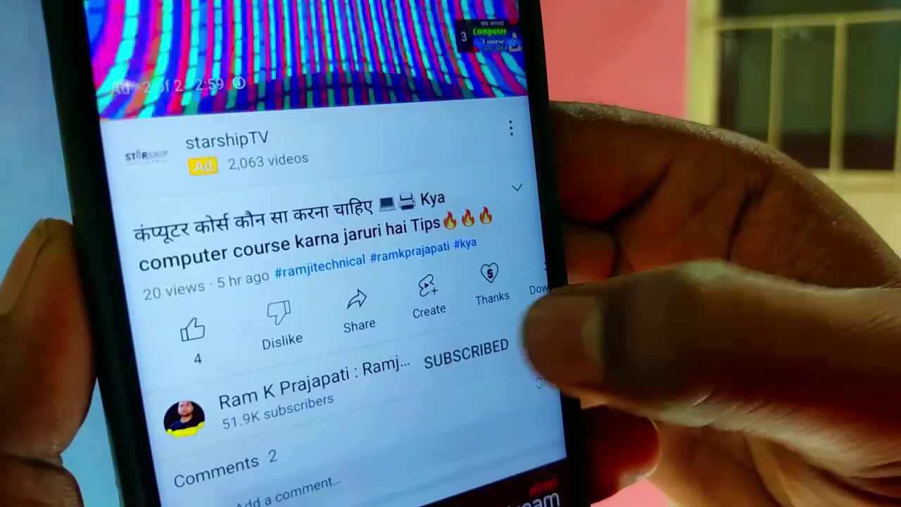
{"action": "left_click", "coordinate": [539, 384]}
{"action": "left_click", "coordinate": [462, 411]}
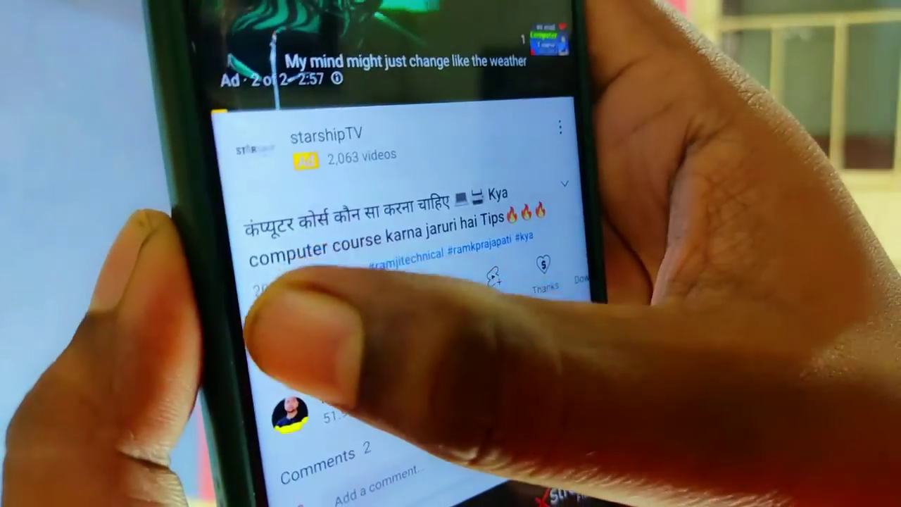
{"action": "left_click", "coordinate": [273, 315]}
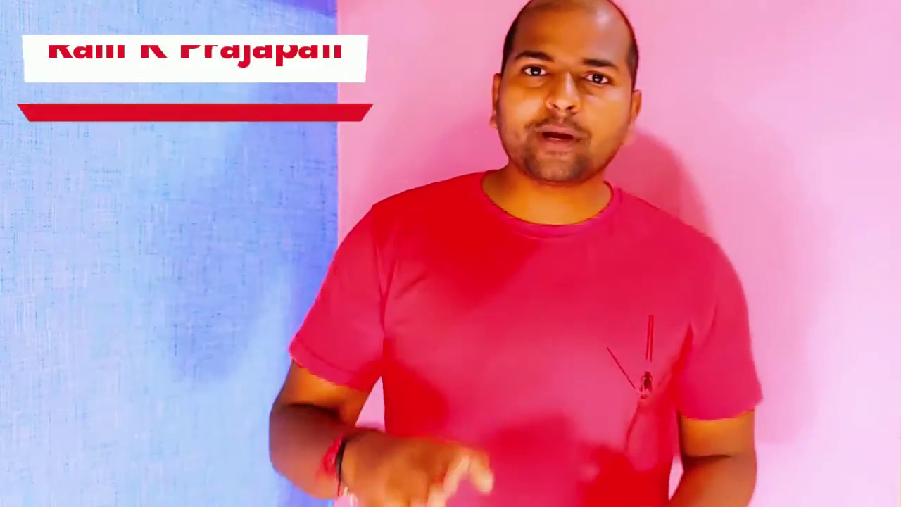